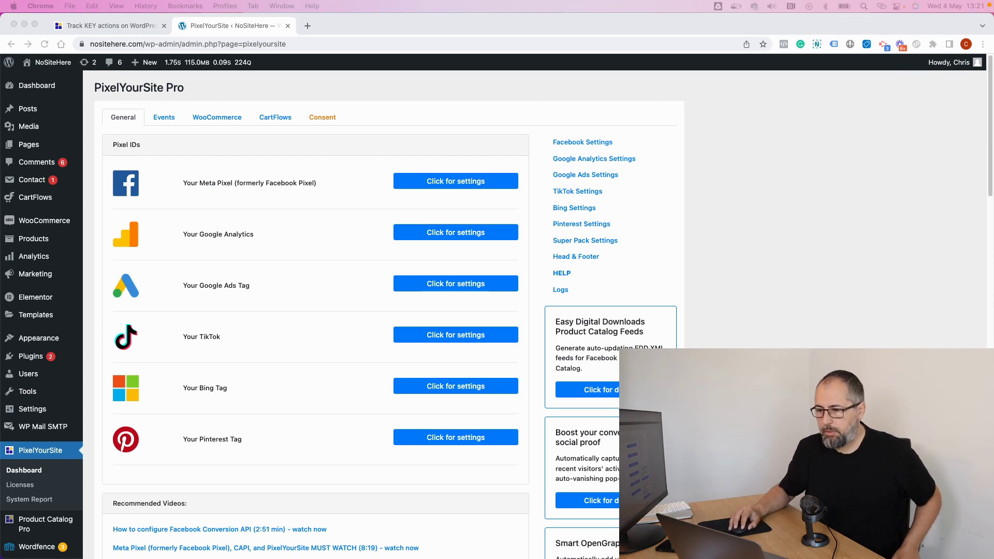
- Turn off 'Track key actions with the Signal event' and turn on the automatic events
{"action": "left_click", "coordinate": [344, 206]}
{"action": "scroll", "coordinate": [344, 204], "scroll_direction": "down", "scroll_amount": 13}
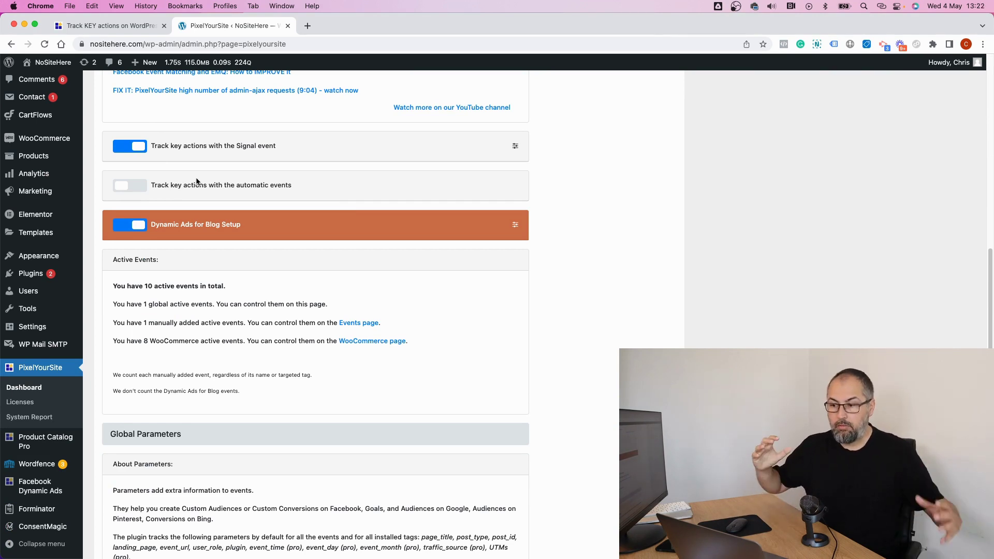
{"action": "left_click", "coordinate": [130, 152]}
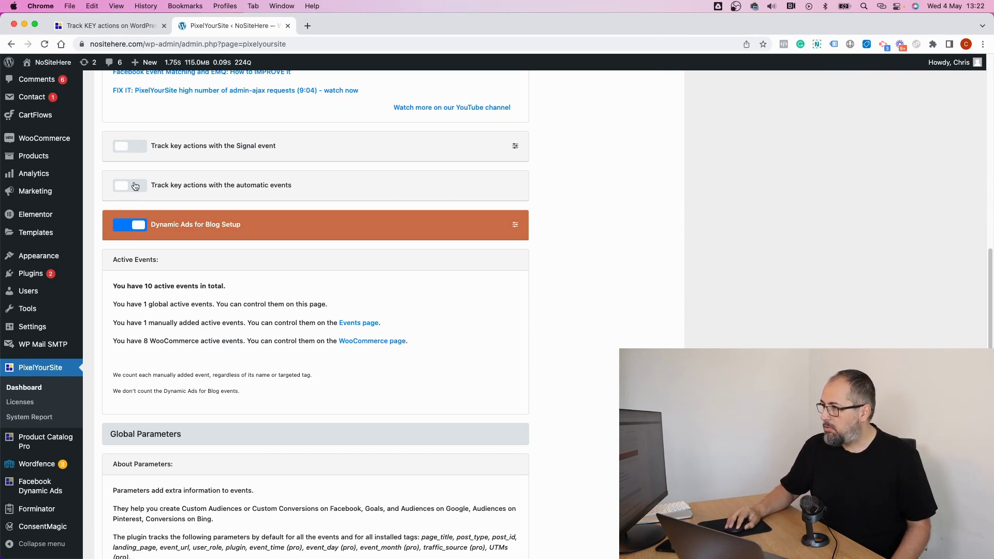
{"action": "left_click", "coordinate": [134, 186]}
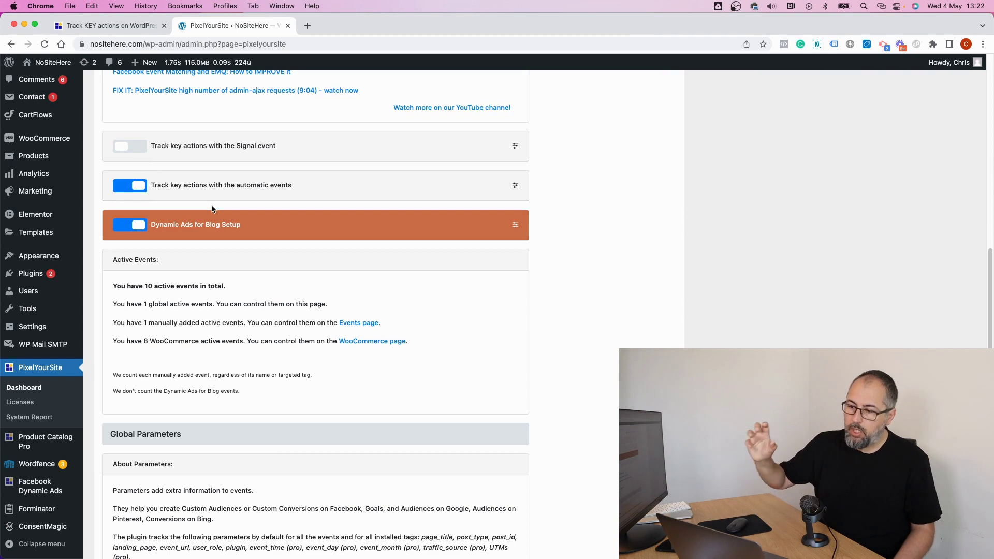
- Show the list of automatic key-action events and save the settings
{"action": "left_click", "coordinate": [515, 185]}
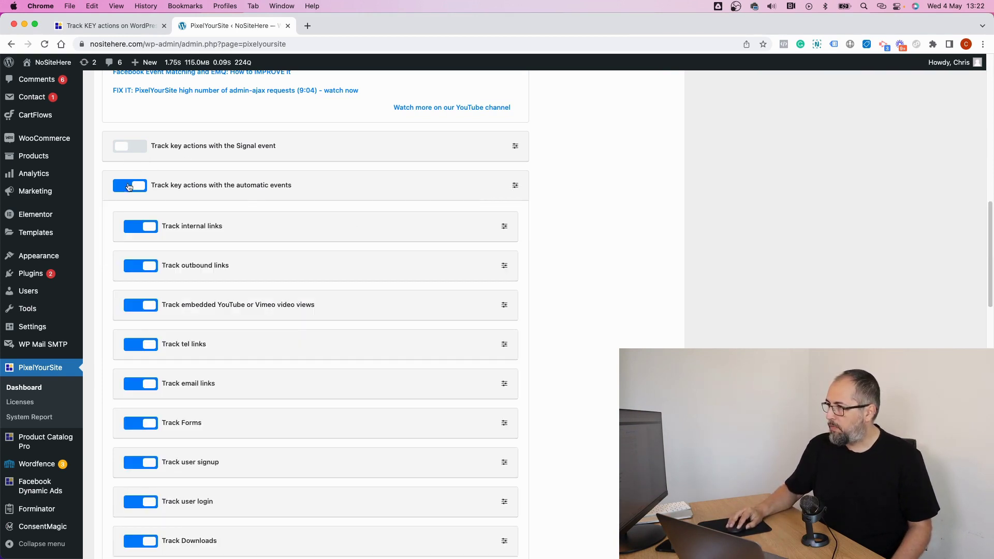
{"action": "scroll", "coordinate": [321, 288], "scroll_direction": "down", "scroll_amount": 15}
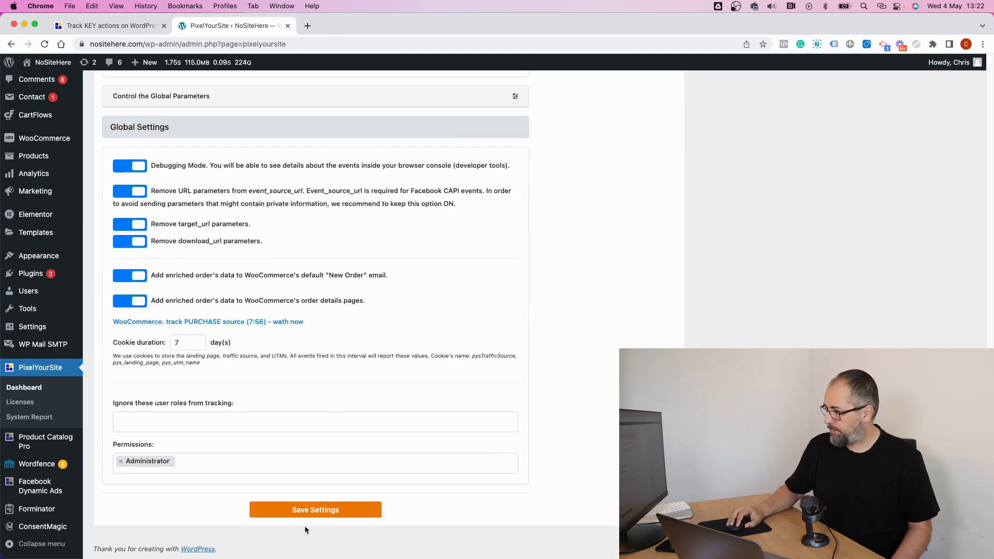
{"action": "left_click", "coordinate": [313, 509]}
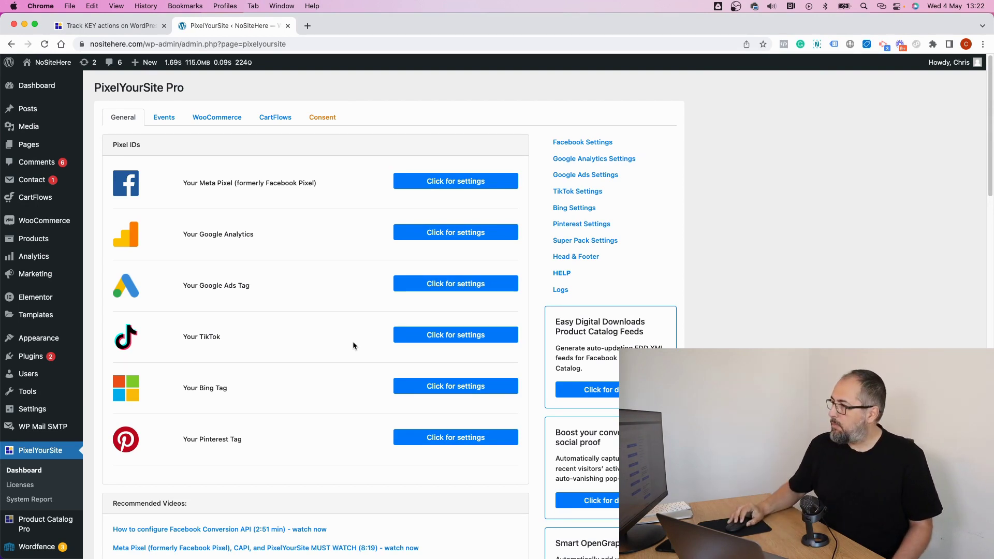
- Expand the automatic events to list the internal/outbound links, video, tel, email, forms, signup and login events
{"action": "scroll", "coordinate": [353, 342], "scroll_direction": "down", "scroll_amount": 10}
{"action": "scroll", "coordinate": [352, 340], "scroll_direction": "down", "scroll_amount": 15}
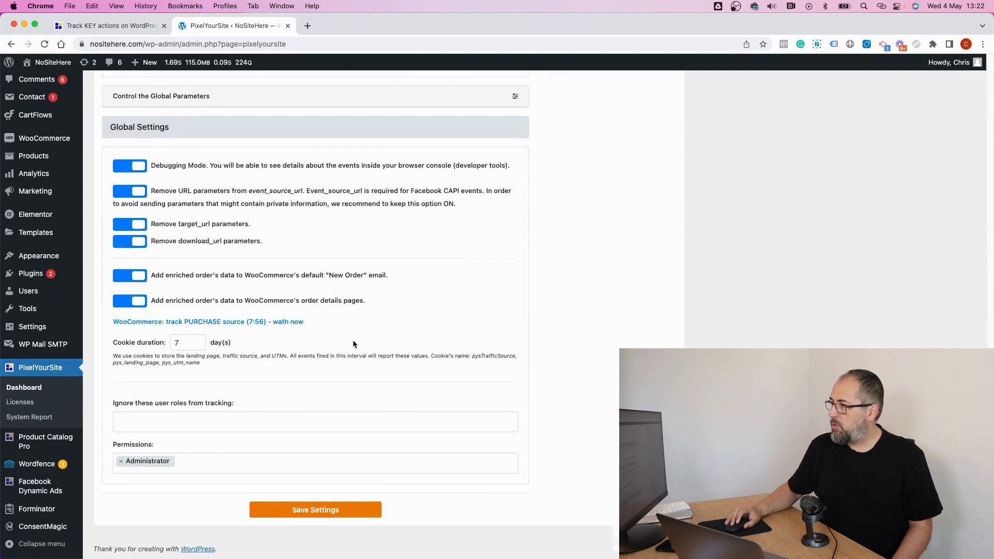
{"action": "scroll", "coordinate": [353, 344], "scroll_direction": "up", "scroll_amount": 15}
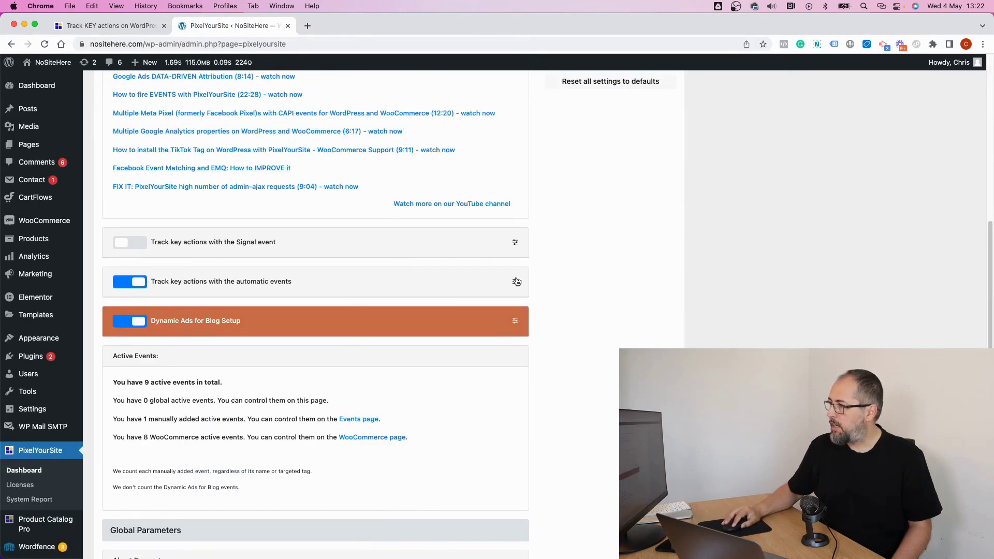
{"action": "left_click", "coordinate": [514, 283]}
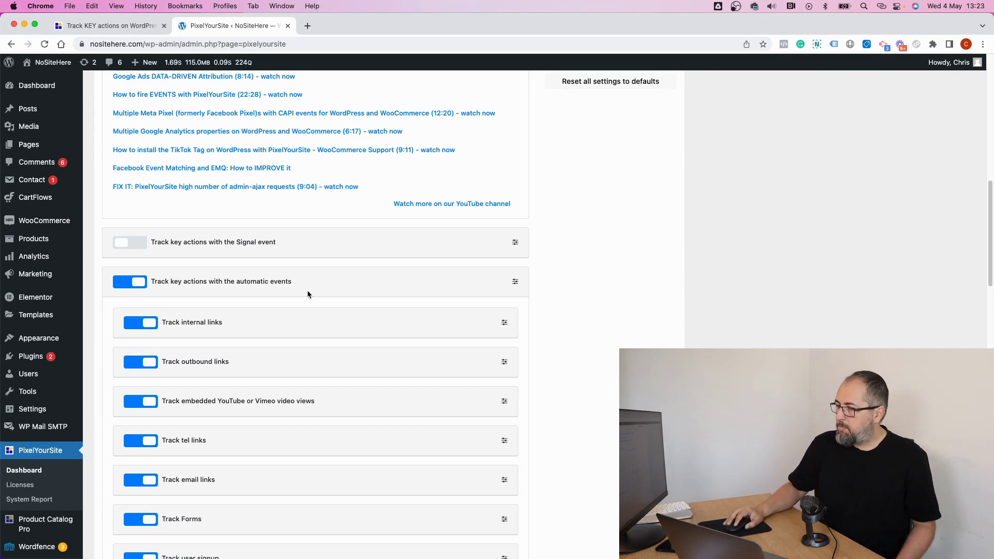
{"action": "scroll", "coordinate": [310, 293], "scroll_direction": "down", "scroll_amount": 2}
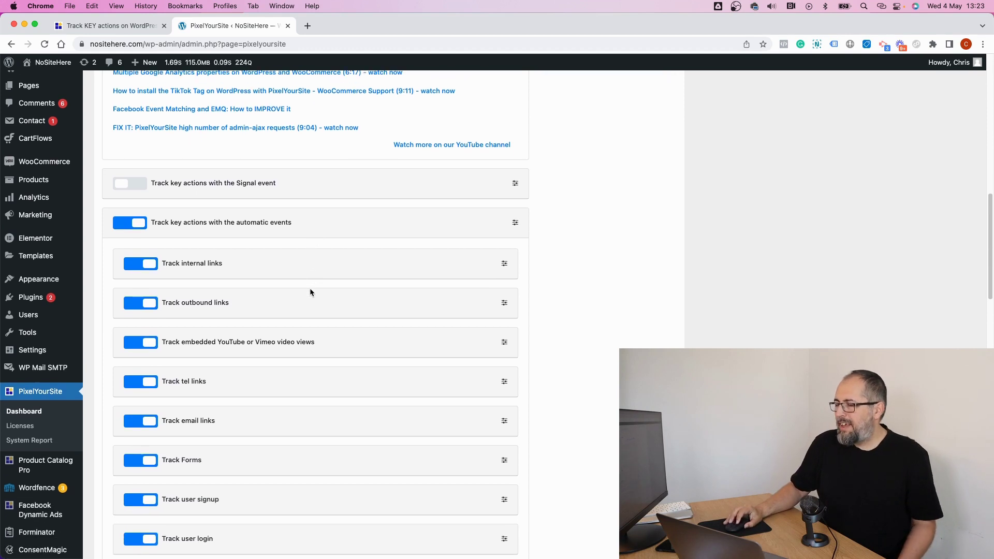
{"action": "scroll", "coordinate": [310, 292], "scroll_direction": "down", "scroll_amount": 1}
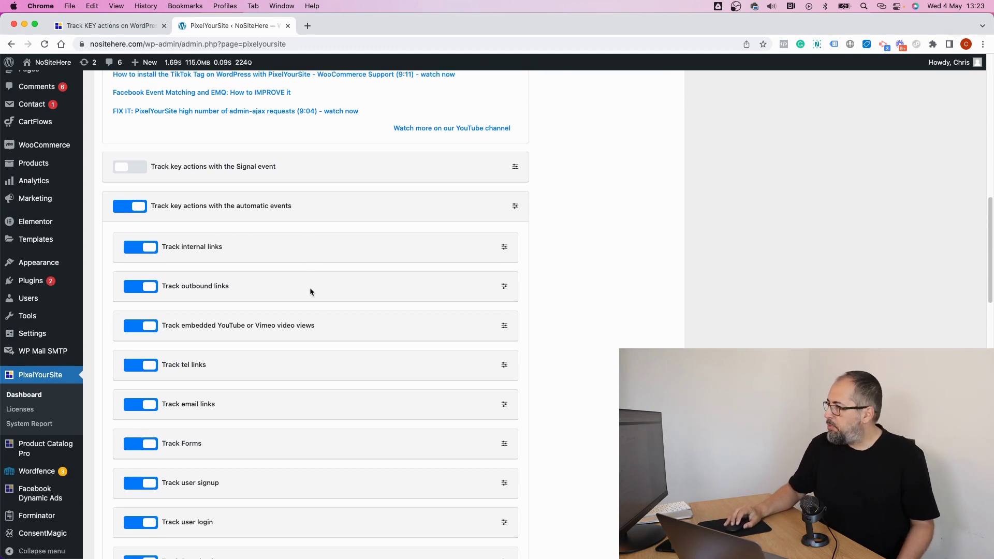
- Expand the options for the internal links, outbound links and embedded YouTube/Vimeo video events
{"action": "left_click", "coordinate": [505, 248]}
{"action": "scroll", "coordinate": [388, 277], "scroll_direction": "down", "scroll_amount": 3}
{"action": "scroll", "coordinate": [364, 259], "scroll_direction": "down", "scroll_amount": 3}
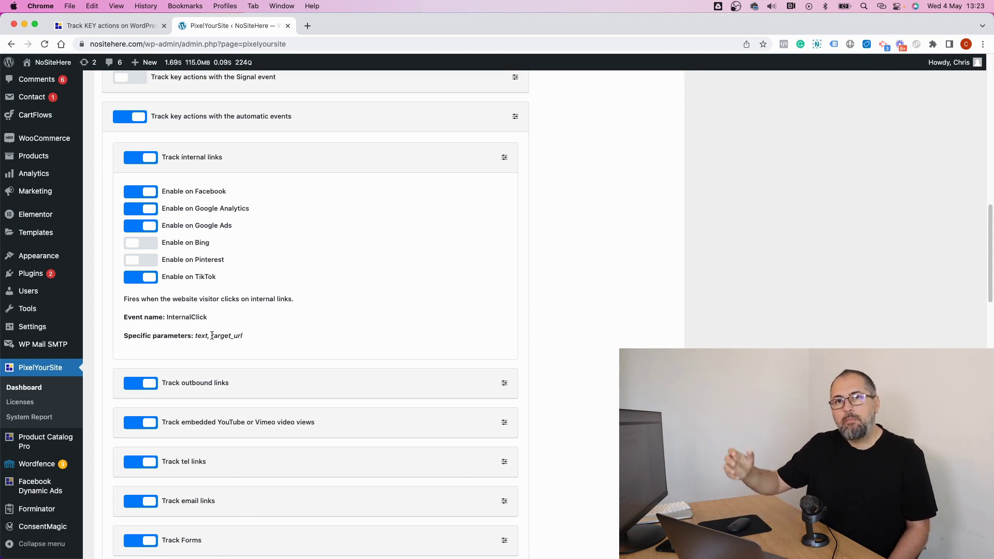
{"action": "left_click", "coordinate": [503, 383]}
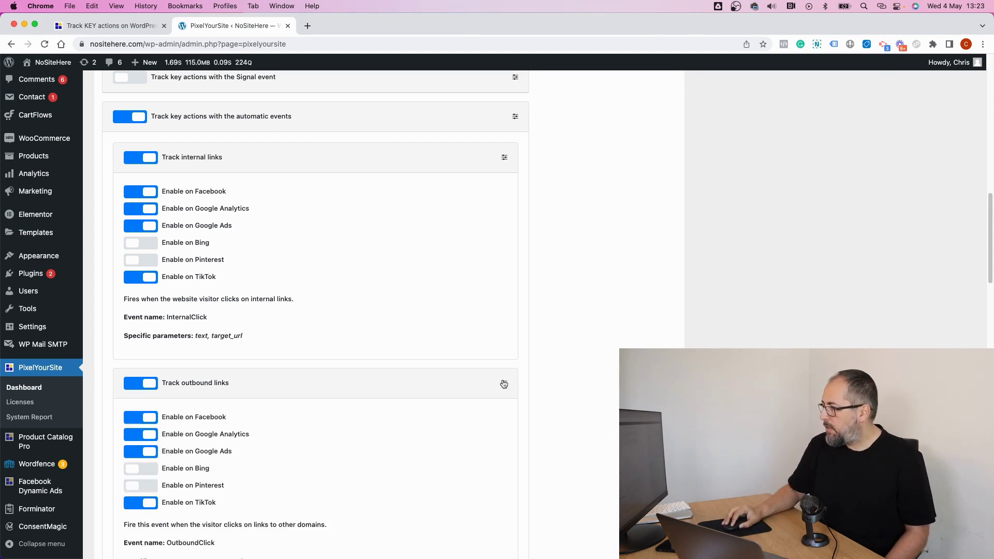
{"action": "scroll", "coordinate": [321, 371], "scroll_direction": "down", "scroll_amount": 5}
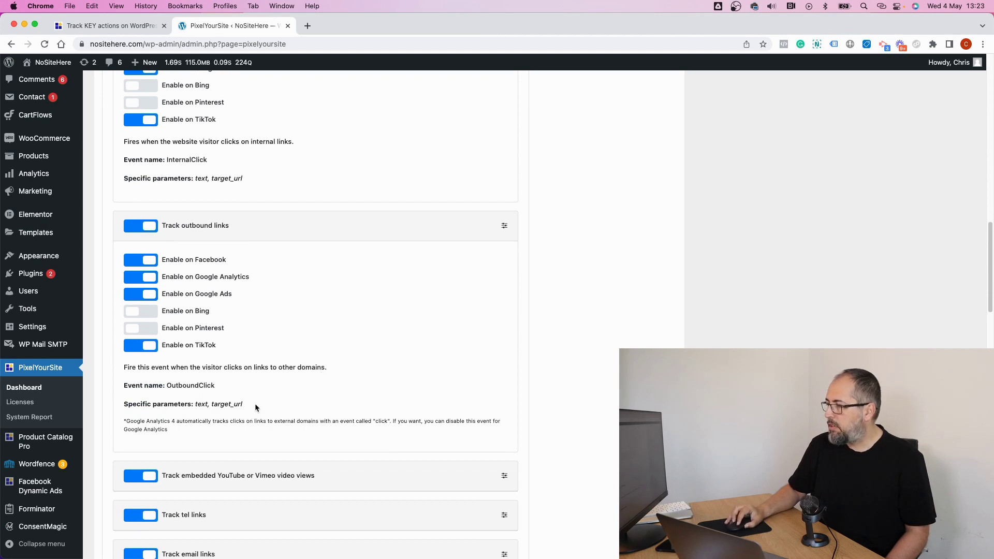
{"action": "scroll", "coordinate": [254, 402], "scroll_direction": "down", "scroll_amount": 5}
{"action": "left_click", "coordinate": [505, 310]}
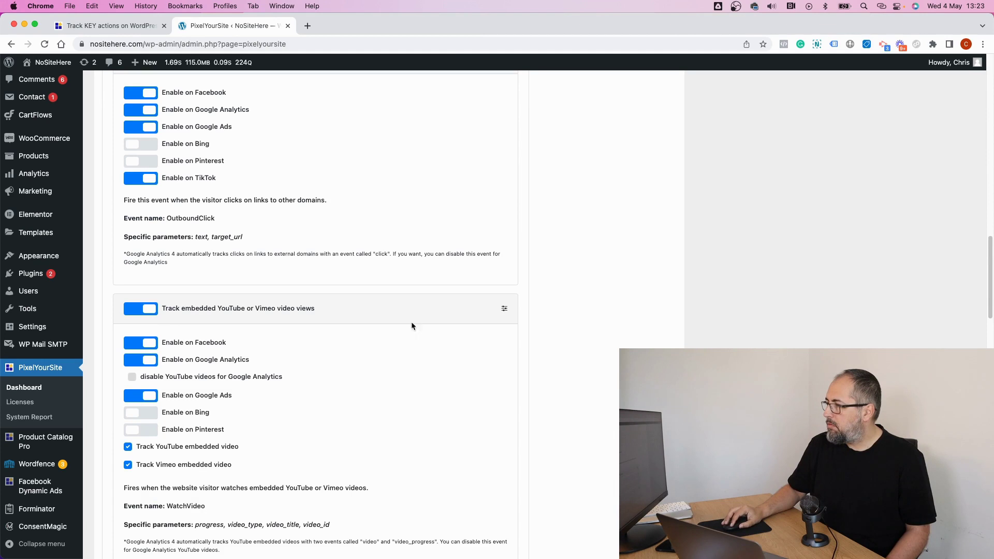
{"action": "scroll", "coordinate": [347, 342], "scroll_direction": "down", "scroll_amount": 3}
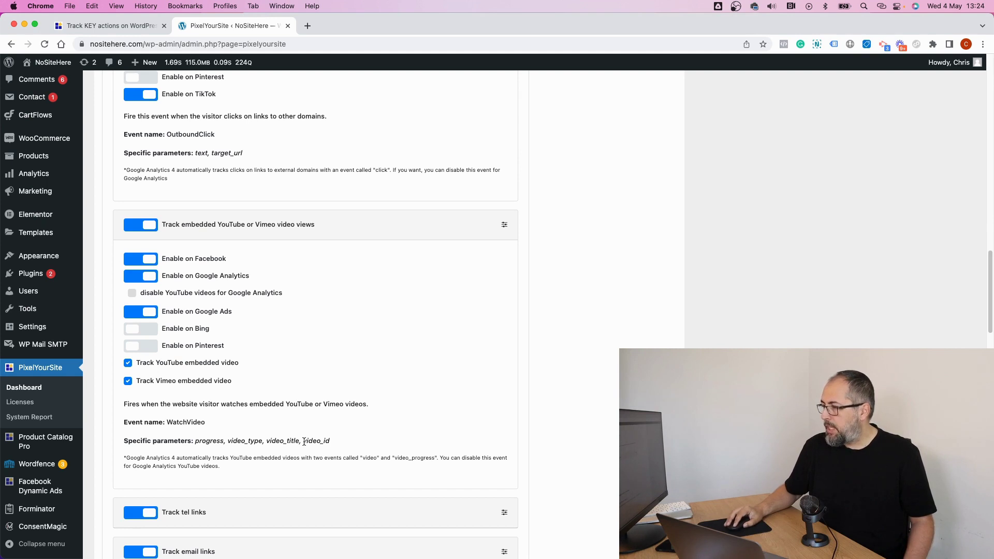
{"action": "scroll", "coordinate": [326, 443], "scroll_direction": "down", "scroll_amount": 5}
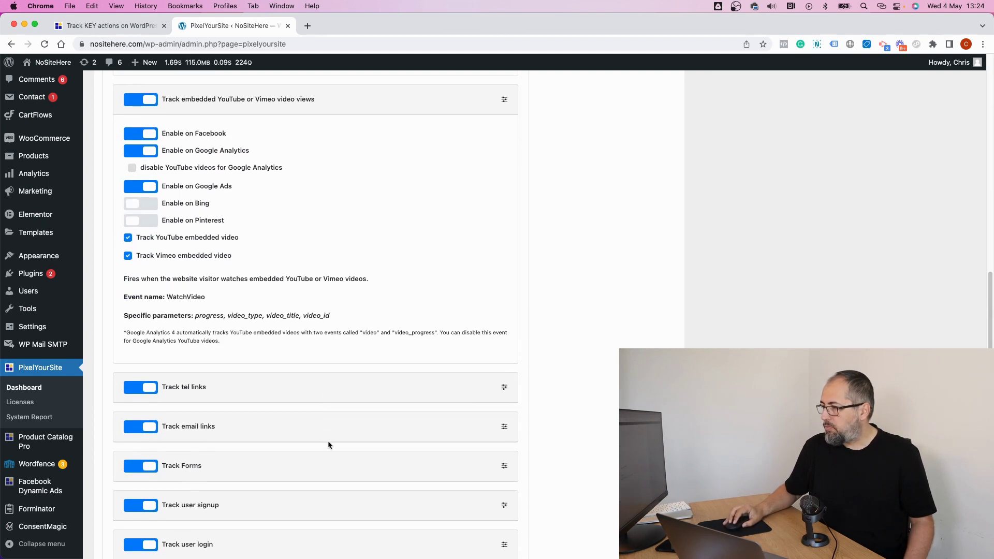
- Expand the tel links options, select the TelClick event name, and expand the email links options
{"action": "left_click", "coordinate": [502, 389]}
{"action": "scroll", "coordinate": [368, 409], "scroll_direction": "down", "scroll_amount": 3}
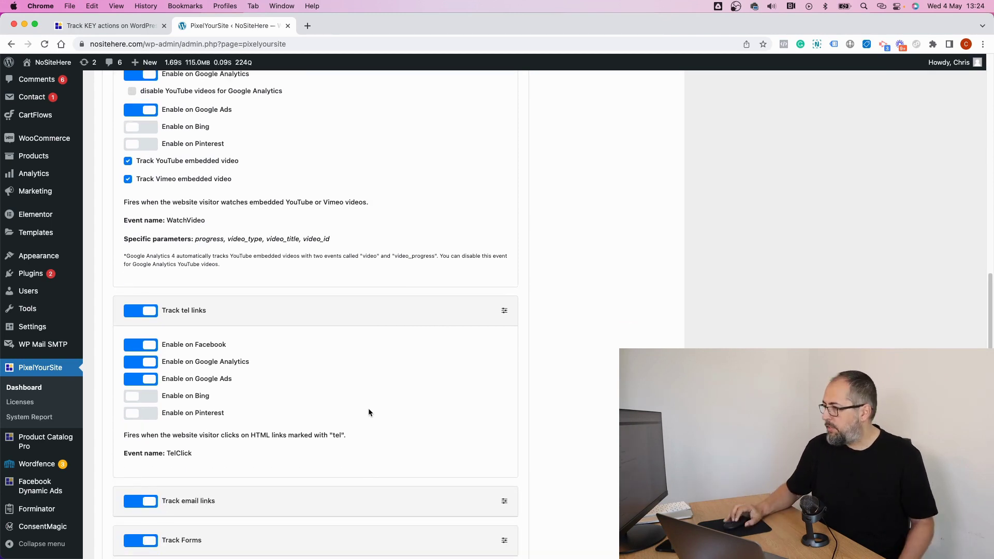
{"action": "scroll", "coordinate": [369, 410], "scroll_direction": "down", "scroll_amount": 5}
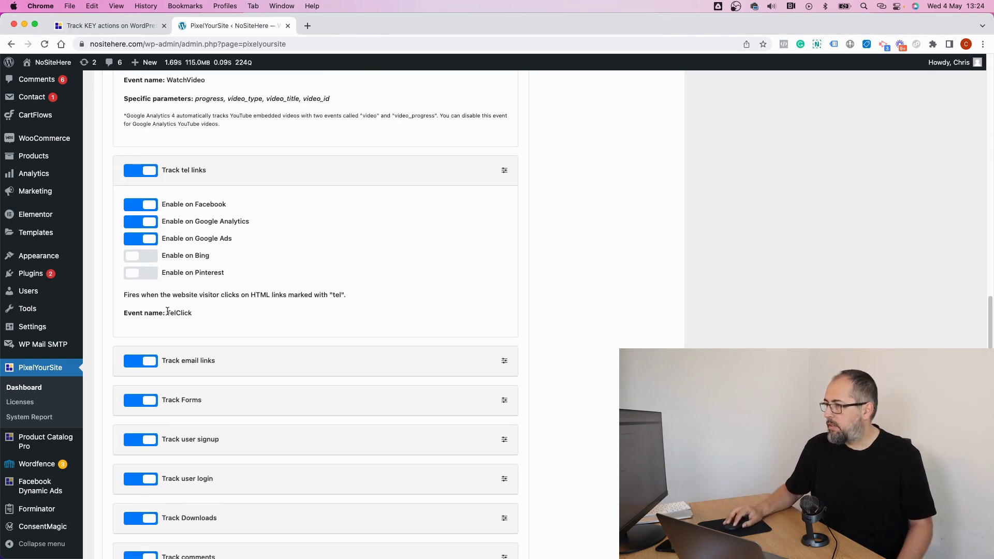
{"action": "left_click_drag", "start_coordinate": [167, 311], "coordinate": [212, 314]}
{"action": "left_click", "coordinate": [500, 361]}
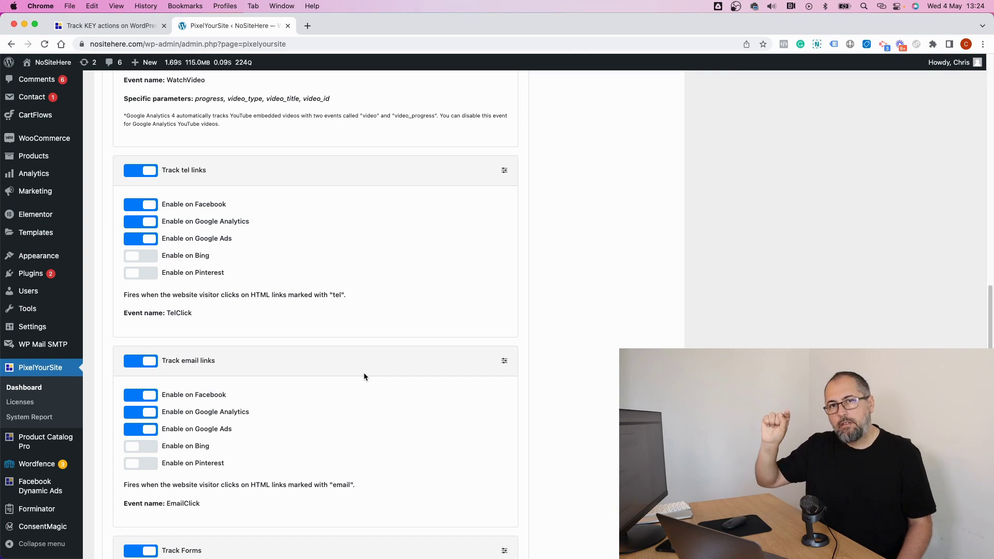
{"action": "scroll", "coordinate": [325, 405], "scroll_direction": "down", "scroll_amount": 5}
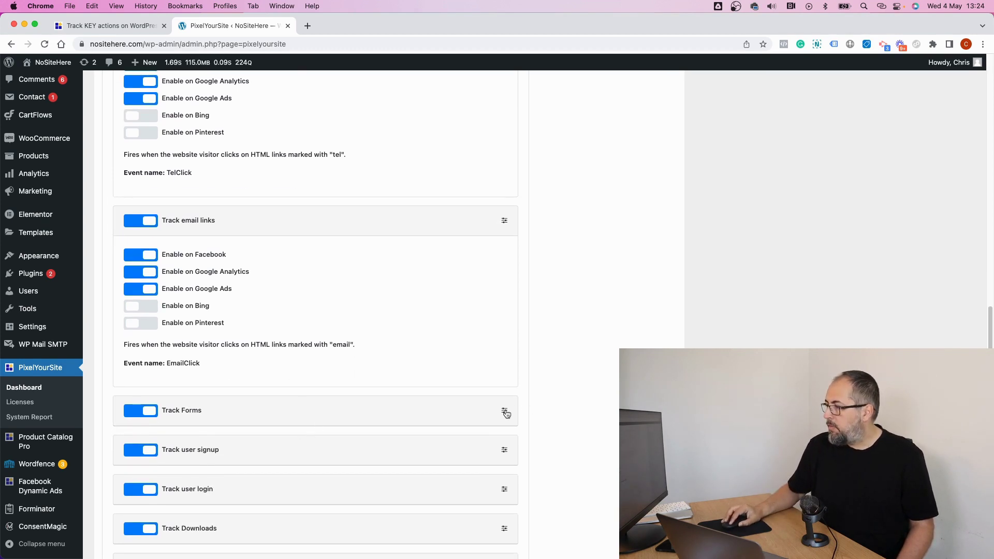
- Expand the Forms and user signup event options
{"action": "left_click", "coordinate": [504, 411]}
{"action": "scroll", "coordinate": [319, 427], "scroll_direction": "down", "scroll_amount": 5}
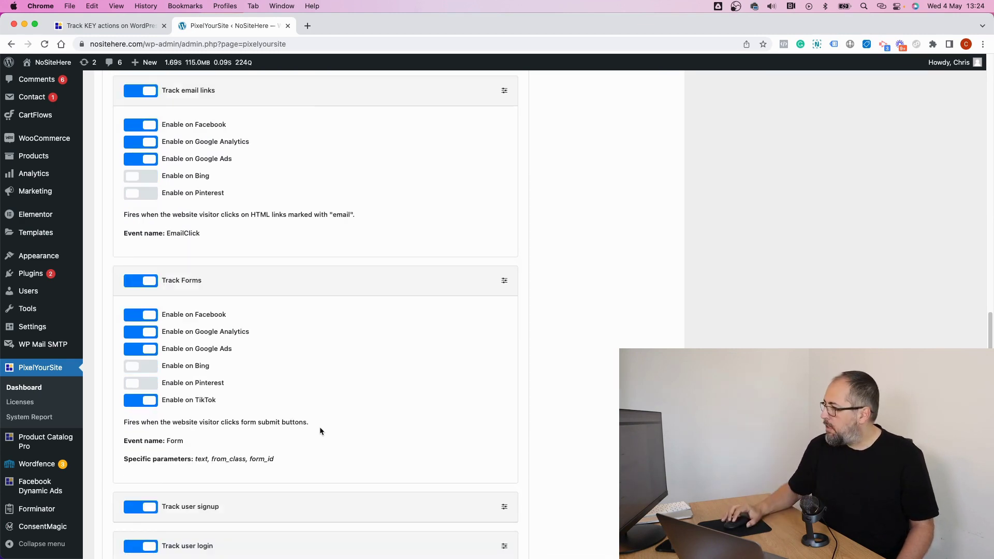
{"action": "scroll", "coordinate": [320, 430], "scroll_direction": "down", "scroll_amount": 10}
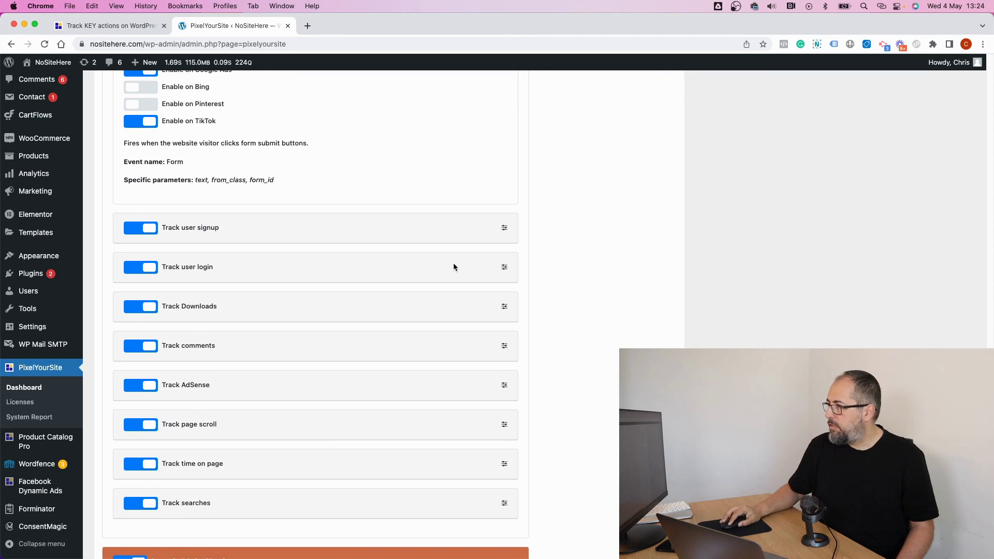
{"action": "left_click", "coordinate": [504, 227]}
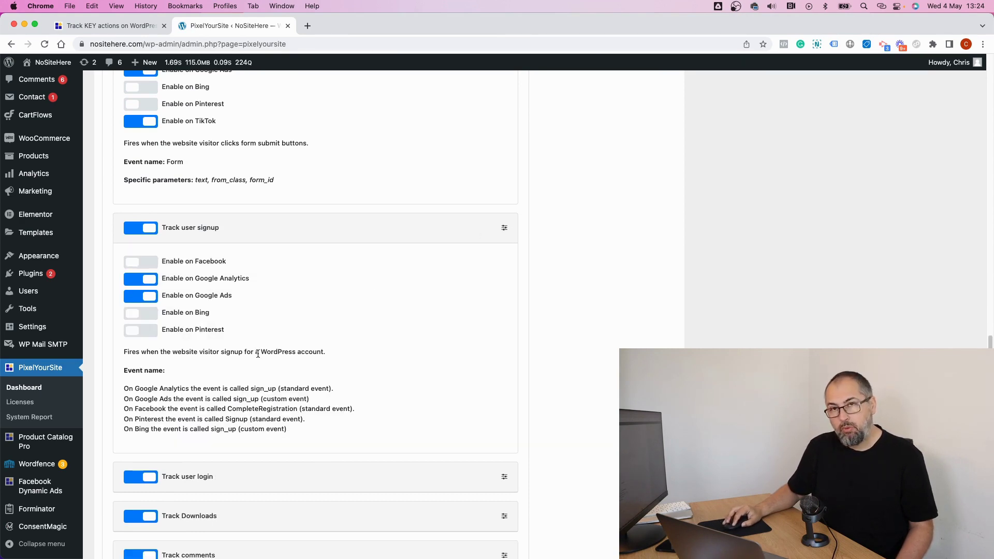
{"action": "scroll", "coordinate": [424, 346], "scroll_direction": "down", "scroll_amount": 3}
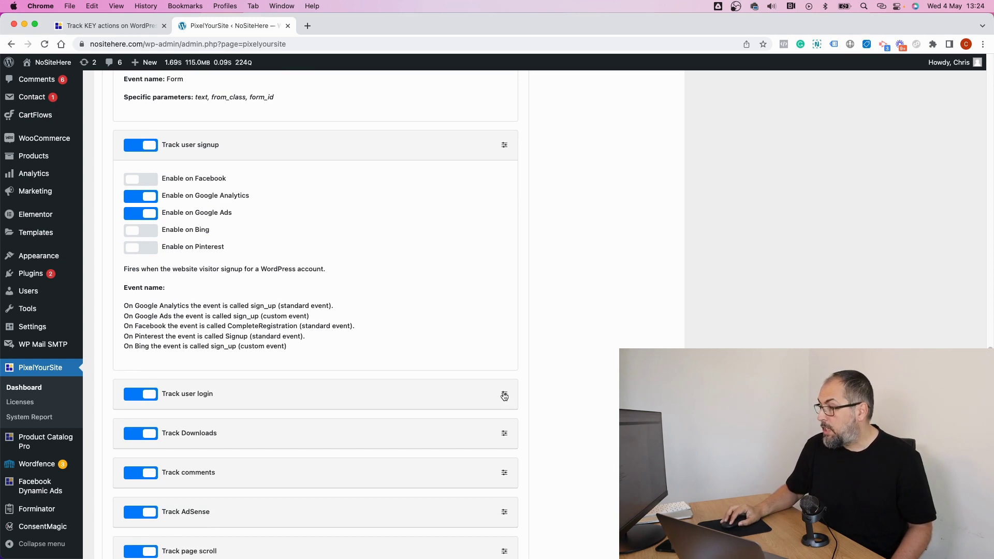
- Expand the user login, downloads and comments event settings to review their platforms
{"action": "left_click", "coordinate": [504, 395]}
{"action": "scroll", "coordinate": [378, 404], "scroll_direction": "down", "scroll_amount": 5}
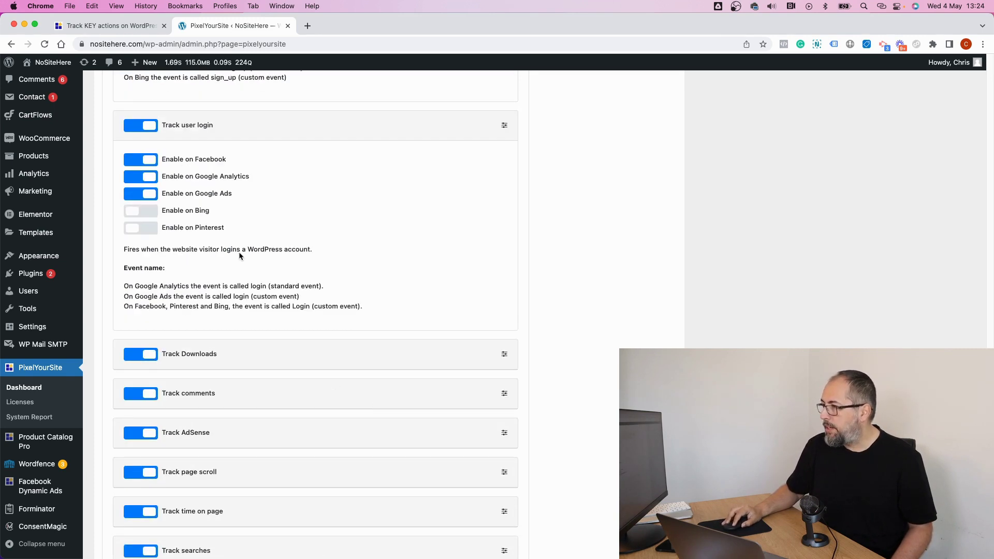
{"action": "scroll", "coordinate": [365, 265], "scroll_direction": "down", "scroll_amount": 2}
{"action": "scroll", "coordinate": [366, 266], "scroll_direction": "down", "scroll_amount": 3}
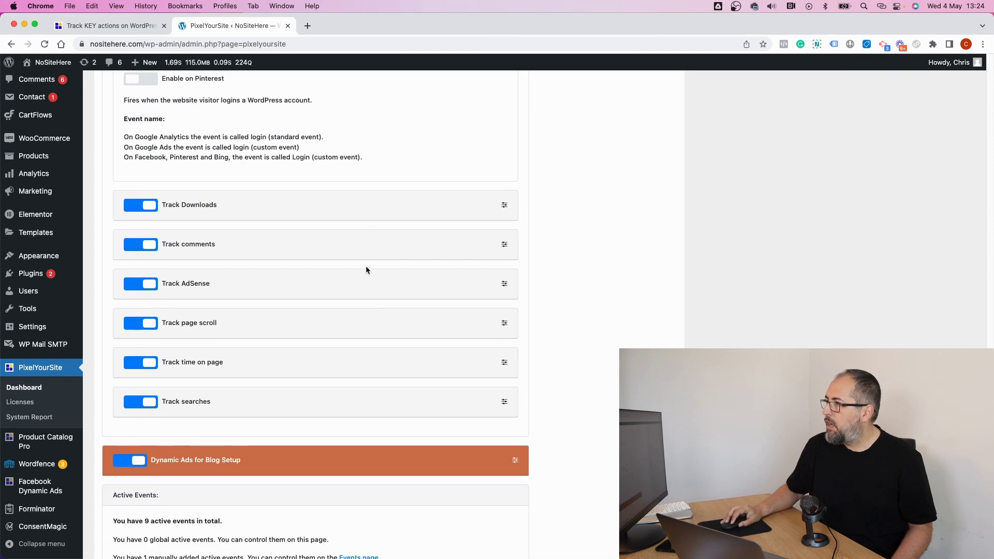
{"action": "left_click", "coordinate": [504, 205]}
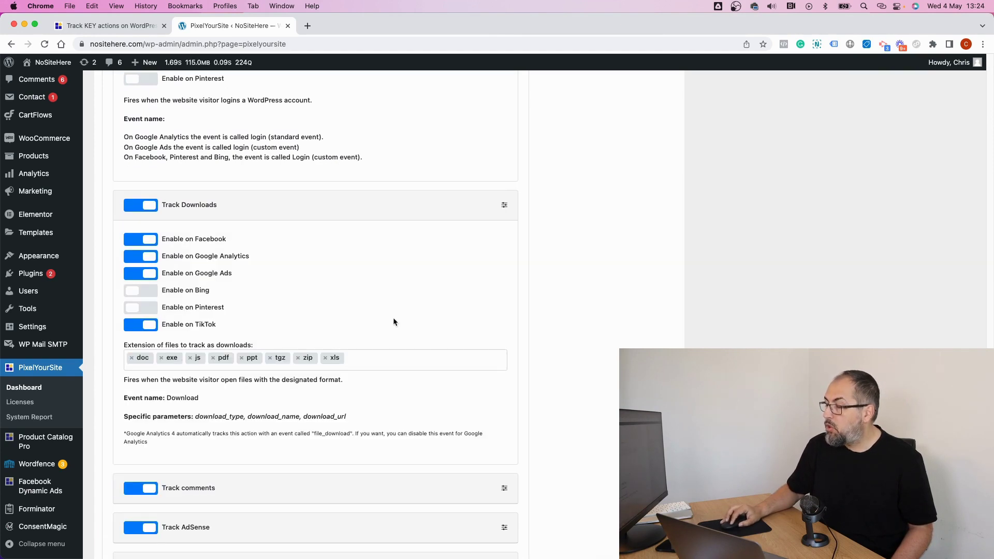
{"action": "scroll", "coordinate": [392, 322], "scroll_direction": "down", "scroll_amount": 2}
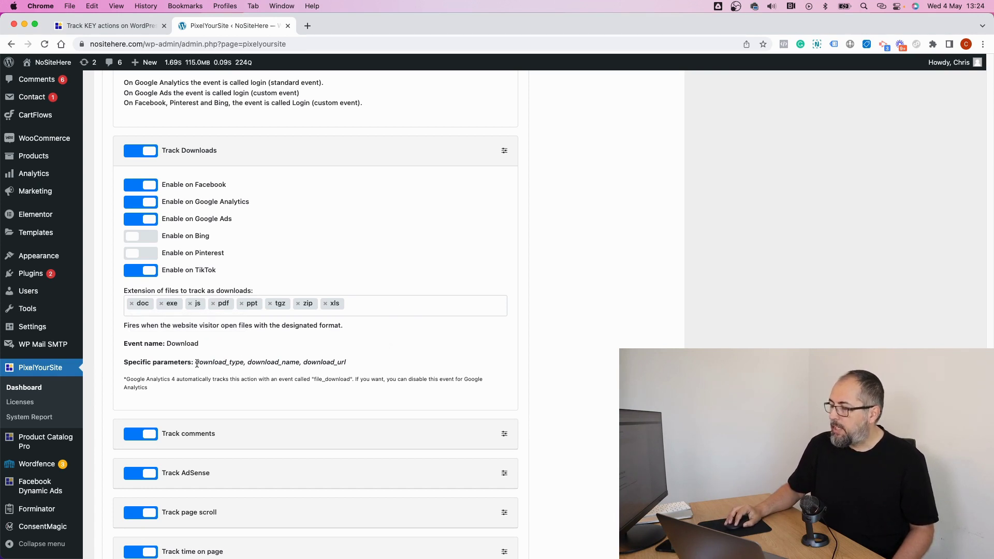
{"action": "scroll", "coordinate": [371, 359], "scroll_direction": "down", "scroll_amount": 3}
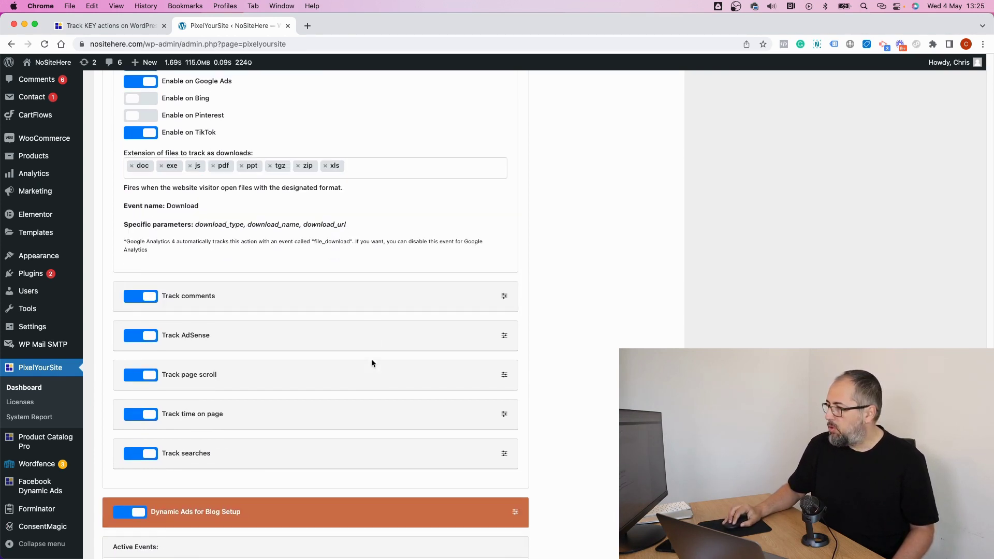
{"action": "left_click", "coordinate": [503, 298]}
{"action": "scroll", "coordinate": [327, 346], "scroll_direction": "down", "scroll_amount": 2}
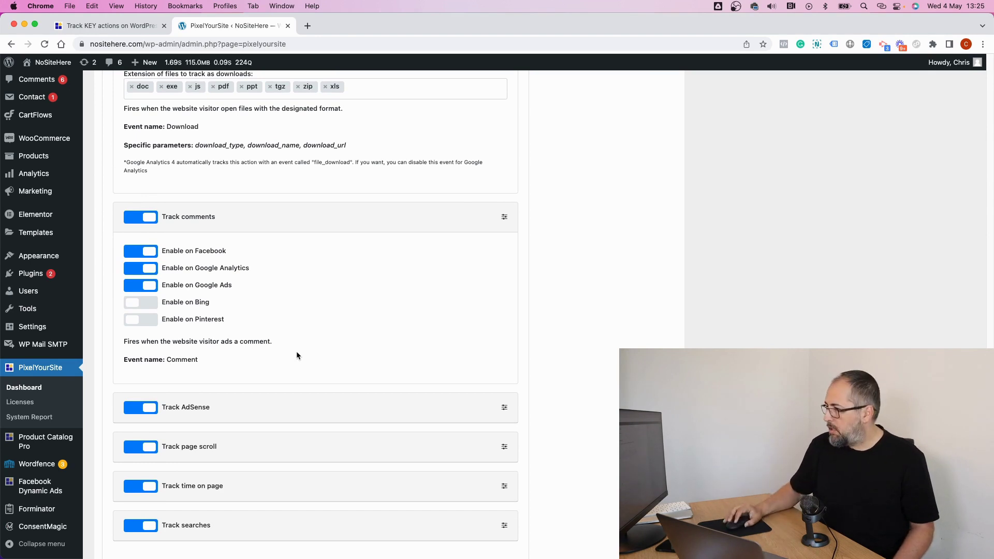
{"action": "scroll", "coordinate": [297, 355], "scroll_direction": "down", "scroll_amount": 1}
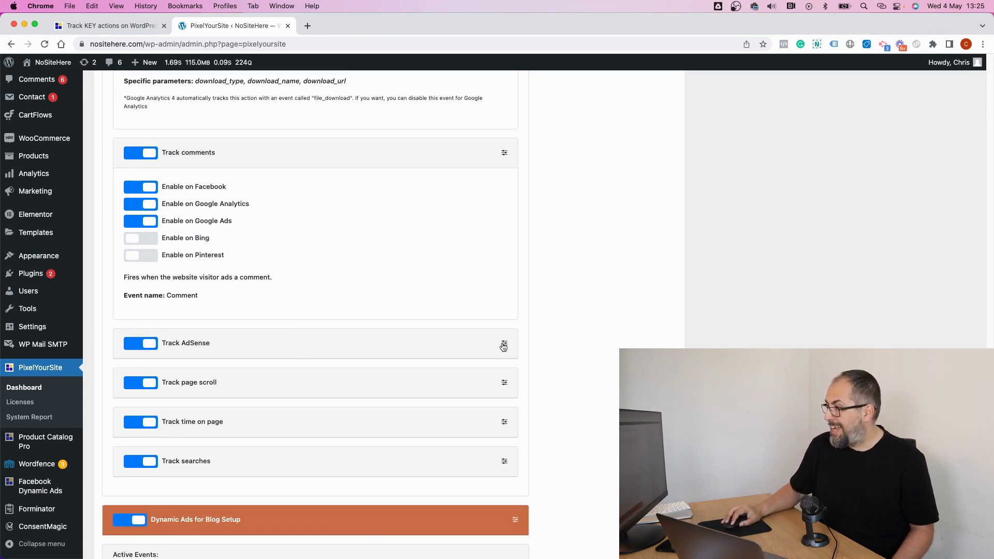
- Expand the AdSense and page scroll (30%) event settings
{"action": "left_click", "coordinate": [504, 343]}
{"action": "scroll", "coordinate": [402, 367], "scroll_direction": "down", "scroll_amount": 1}
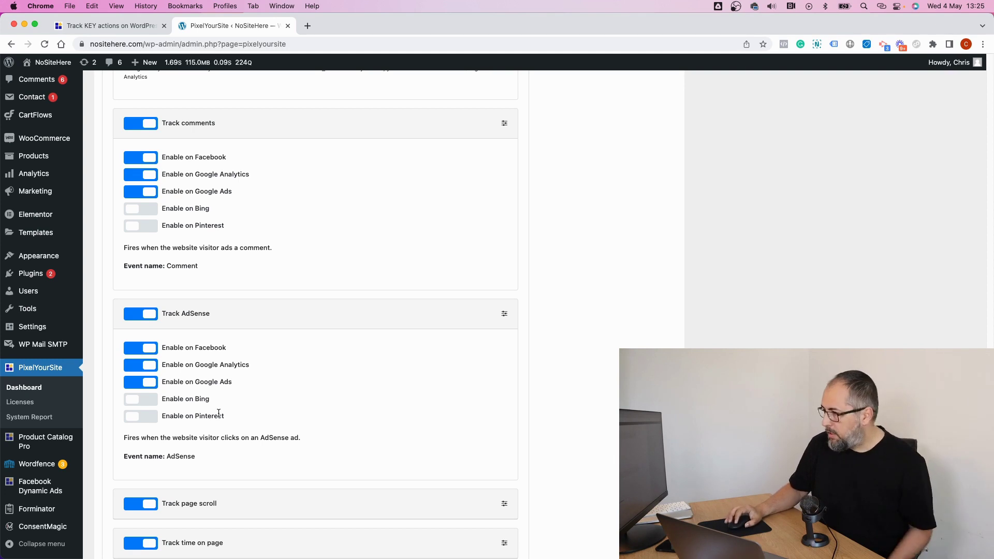
{"action": "scroll", "coordinate": [218, 413], "scroll_direction": "down", "scroll_amount": 3}
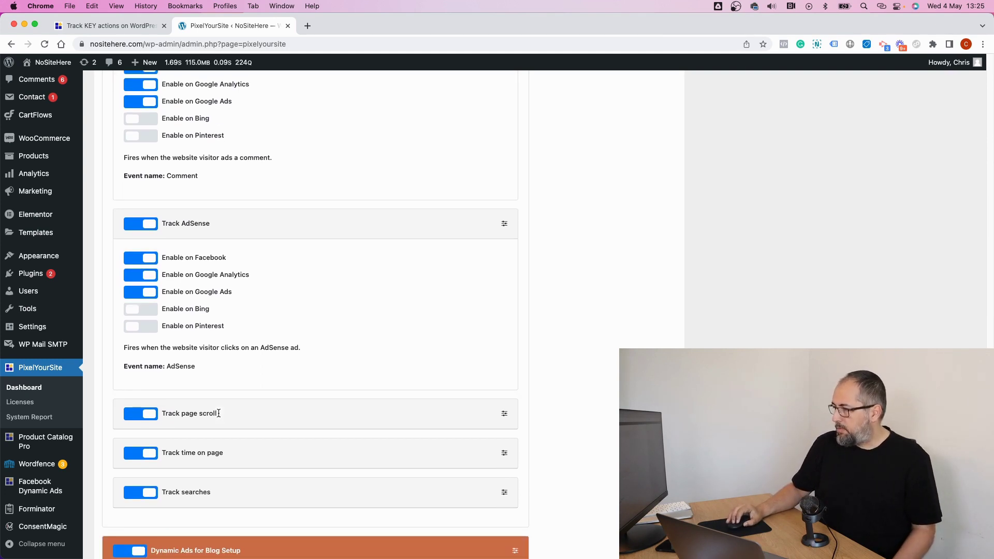
{"action": "left_click", "coordinate": [505, 412]}
{"action": "scroll", "coordinate": [337, 366], "scroll_direction": "down", "scroll_amount": 5}
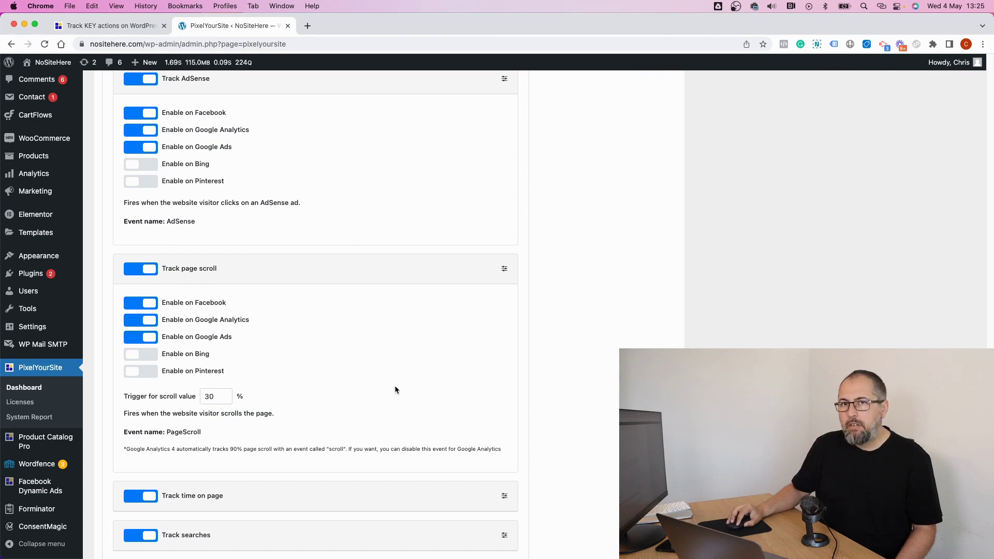
{"action": "scroll", "coordinate": [430, 384], "scroll_direction": "down", "scroll_amount": 2}
{"action": "scroll", "coordinate": [431, 384], "scroll_direction": "down", "scroll_amount": 3}
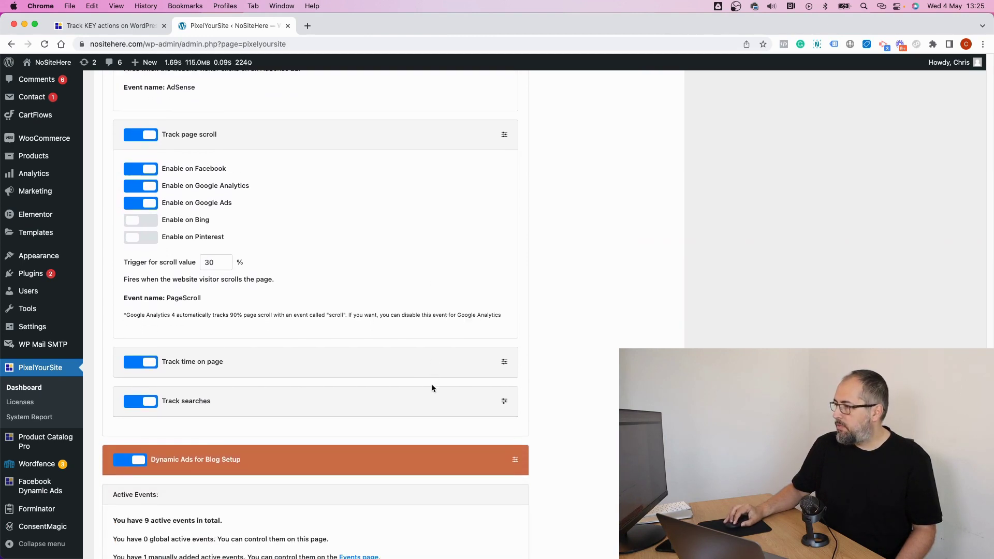
- Expand the time on page (30 seconds) and searches event settings
{"action": "left_click", "coordinate": [504, 361]}
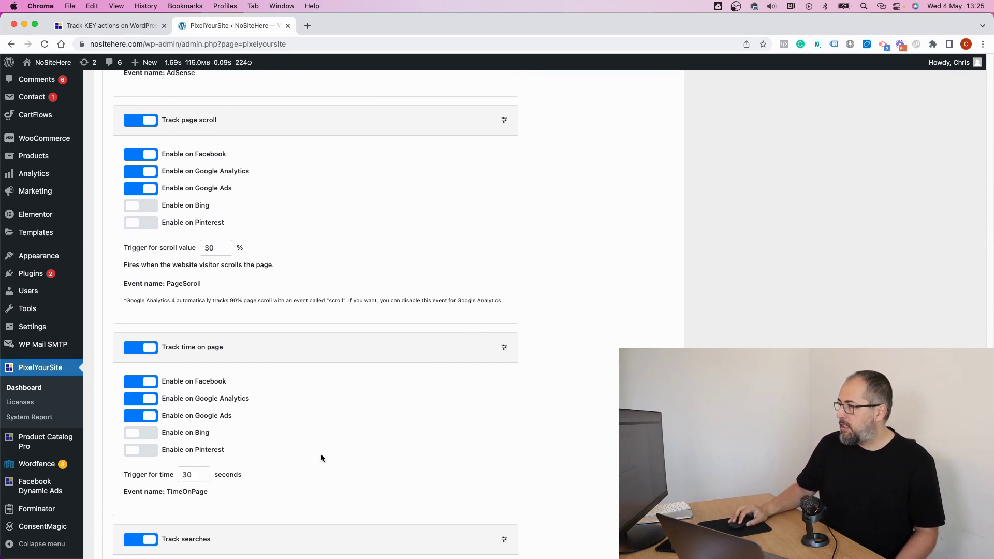
{"action": "scroll", "coordinate": [323, 453], "scroll_direction": "down", "scroll_amount": 4}
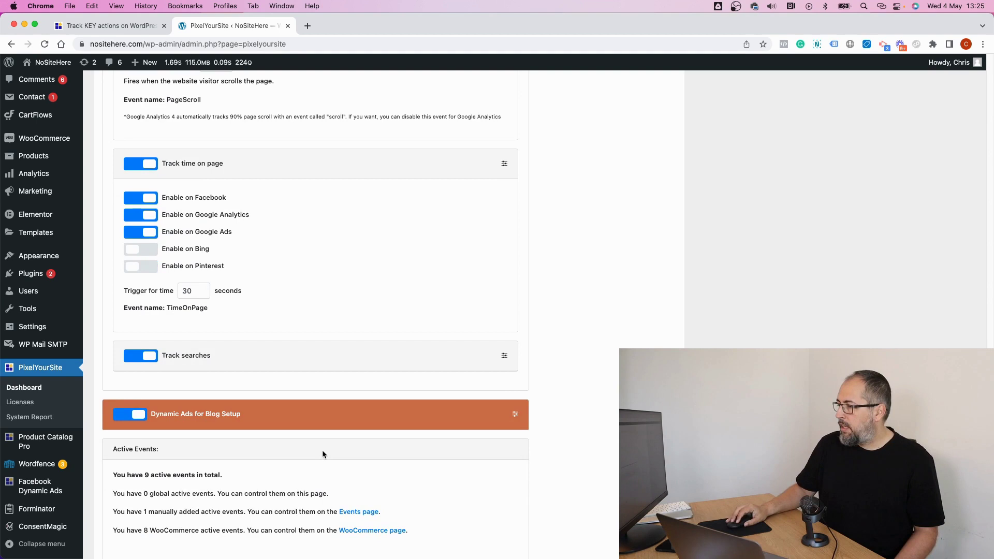
{"action": "left_click", "coordinate": [503, 356]}
{"action": "scroll", "coordinate": [432, 344], "scroll_direction": "up", "scroll_amount": 2}
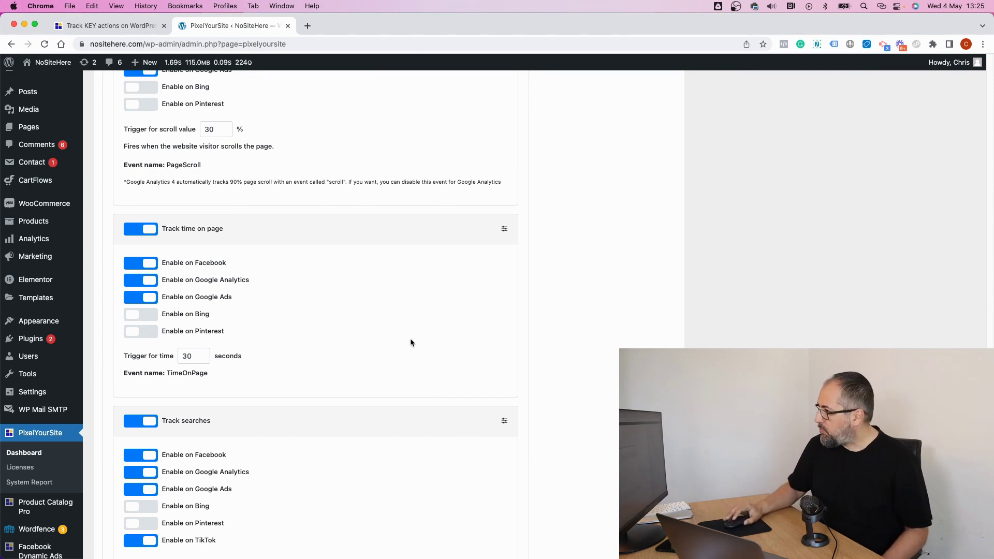
{"action": "scroll", "coordinate": [407, 339], "scroll_direction": "up", "scroll_amount": 10}
{"action": "scroll", "coordinate": [407, 340], "scroll_direction": "up", "scroll_amount": 15}
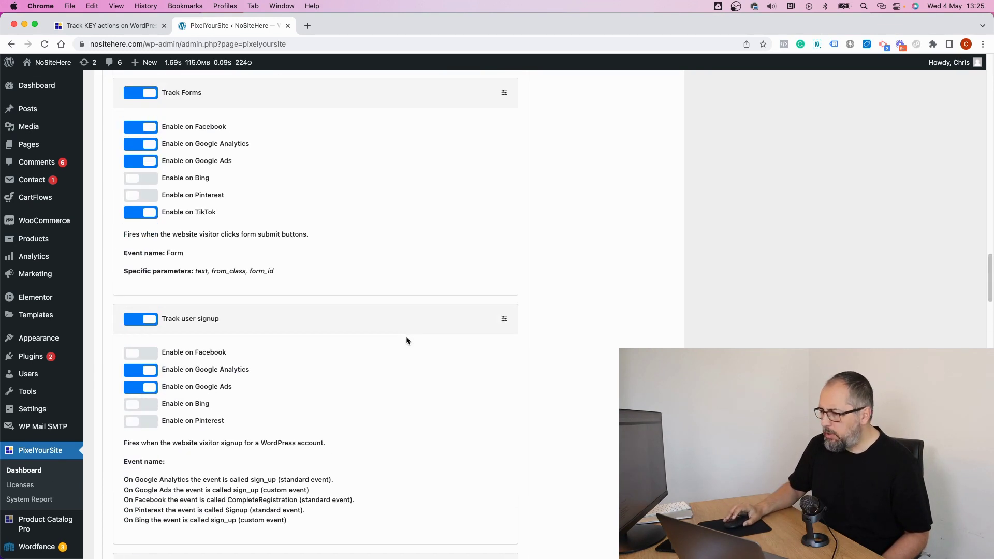
{"action": "scroll", "coordinate": [406, 340], "scroll_direction": "up", "scroll_amount": 20}
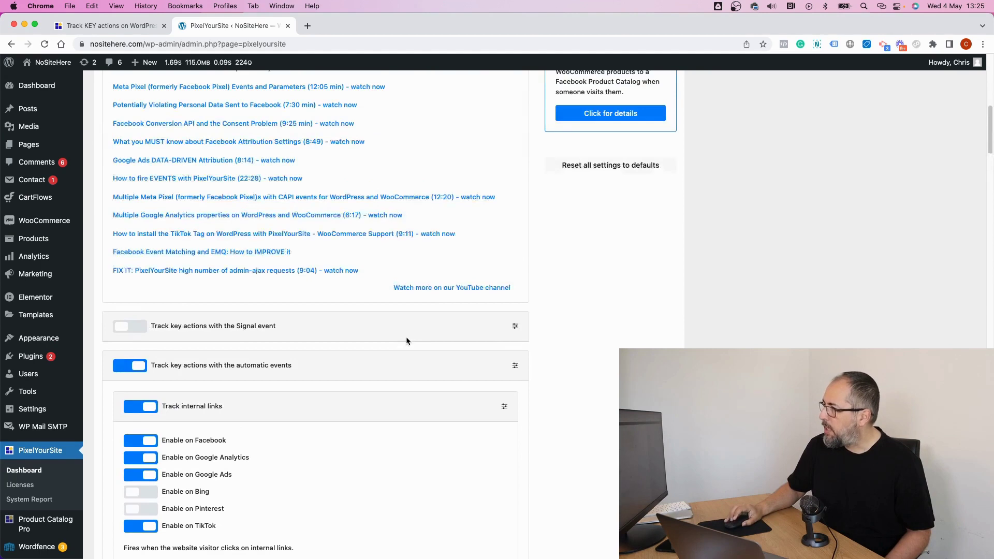
{"action": "scroll", "coordinate": [406, 336], "scroll_direction": "down", "scroll_amount": 4}
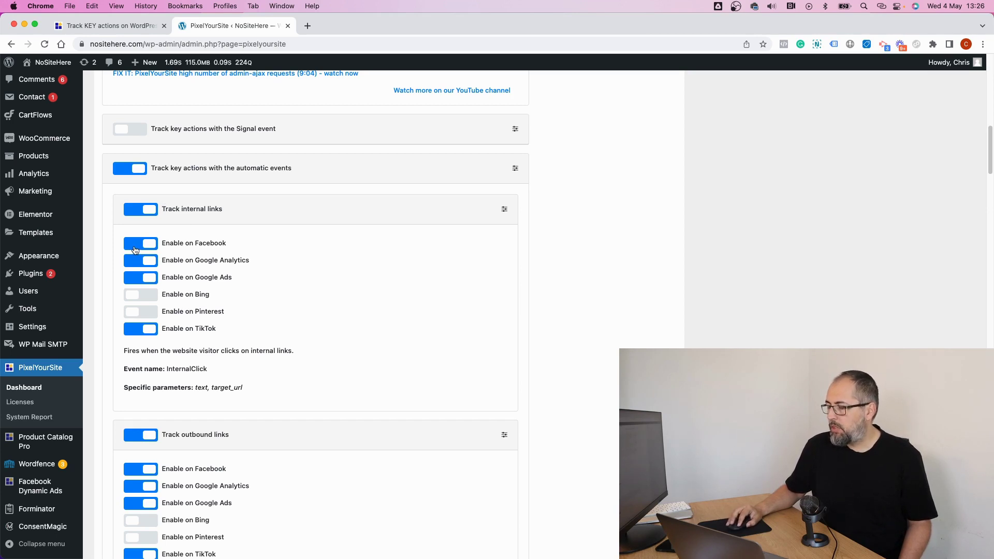
{"action": "left_click", "coordinate": [134, 250]}
{"action": "left_click", "coordinate": [134, 251]}
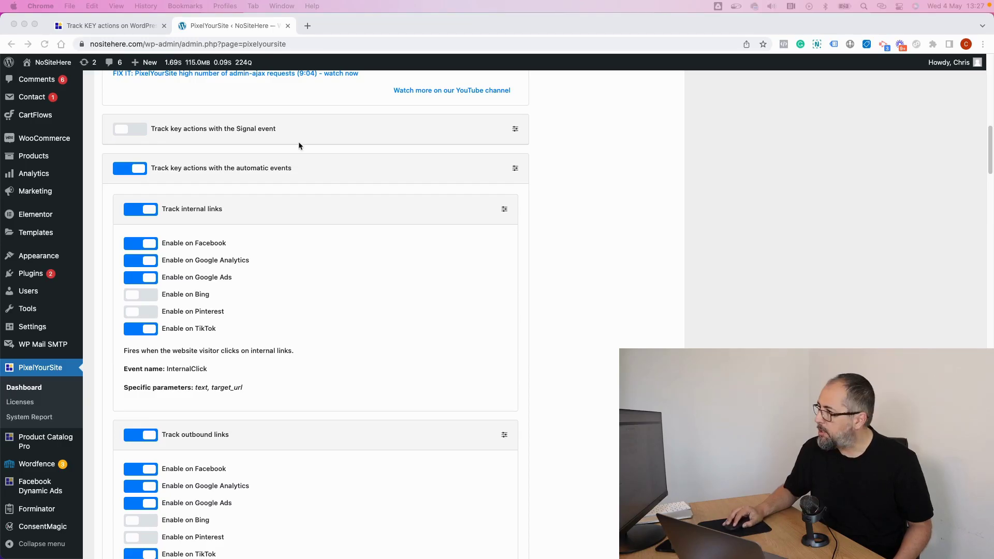
{"action": "scroll", "coordinate": [299, 146], "scroll_direction": "up", "scroll_amount": 15}
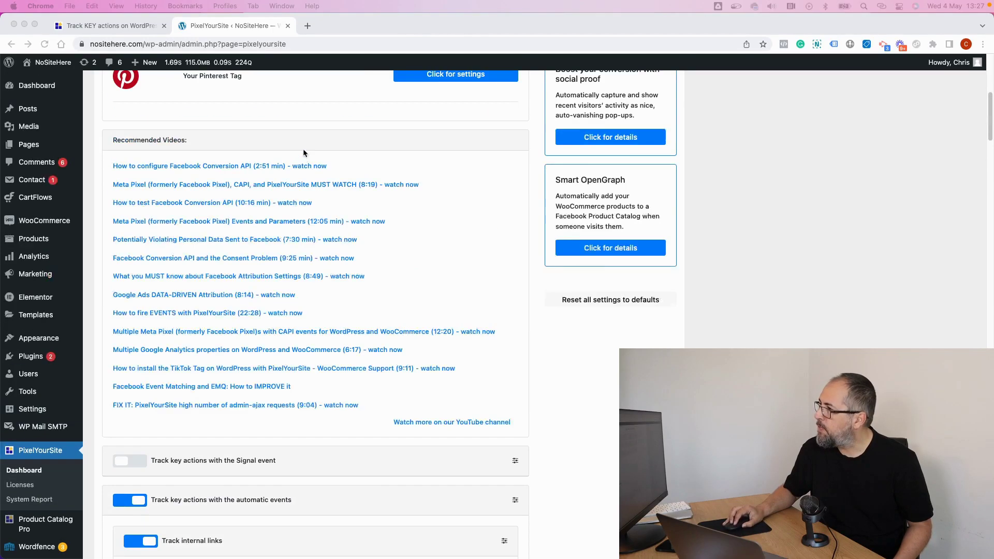
{"action": "left_click", "coordinate": [162, 120]}
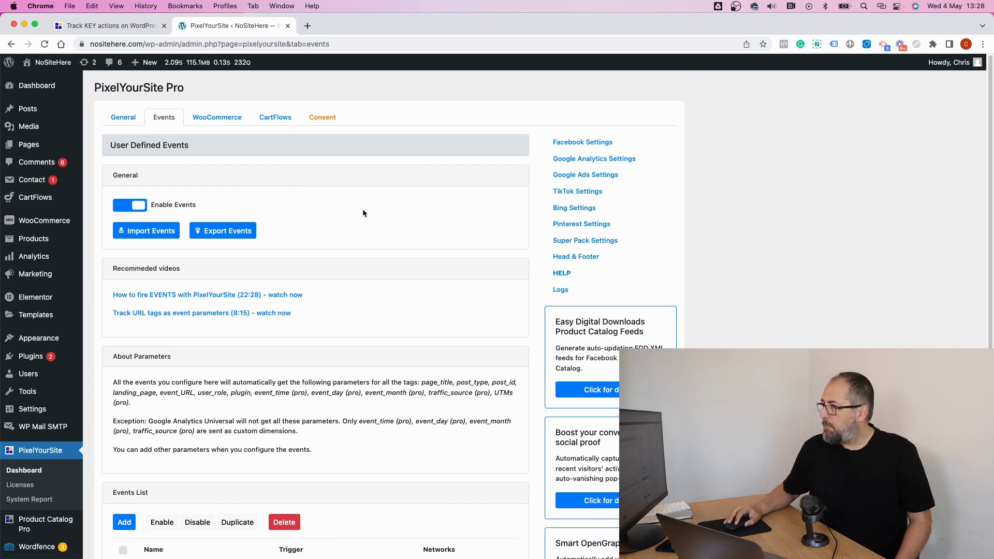
{"action": "scroll", "coordinate": [362, 209], "scroll_direction": "down", "scroll_amount": 3}
{"action": "scroll", "coordinate": [363, 209], "scroll_direction": "up", "scroll_amount": 3}
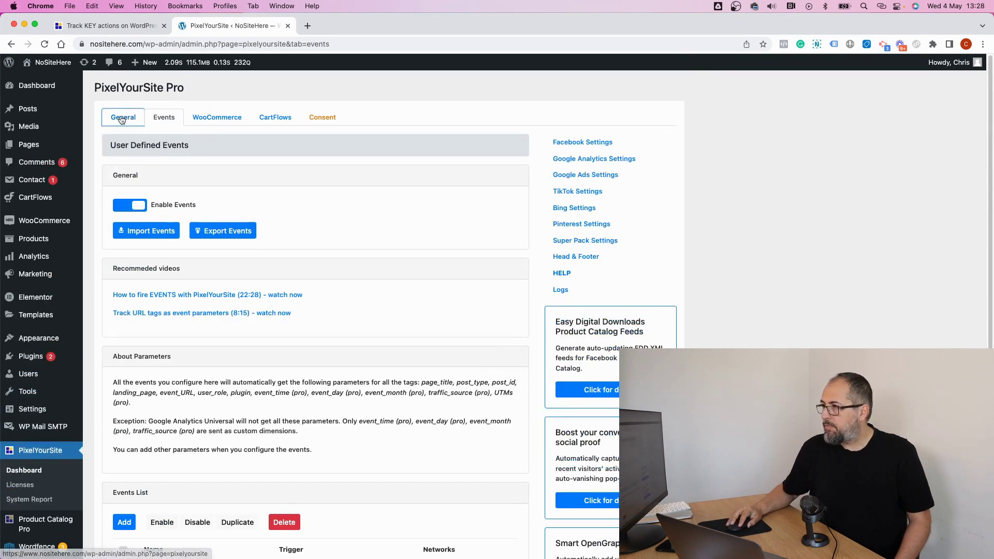
{"action": "left_click", "coordinate": [121, 118]}
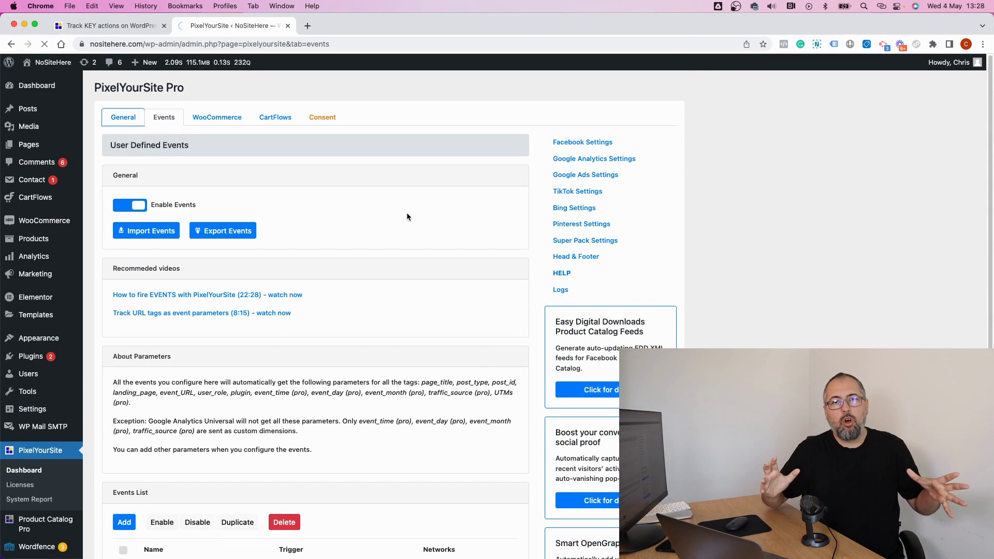